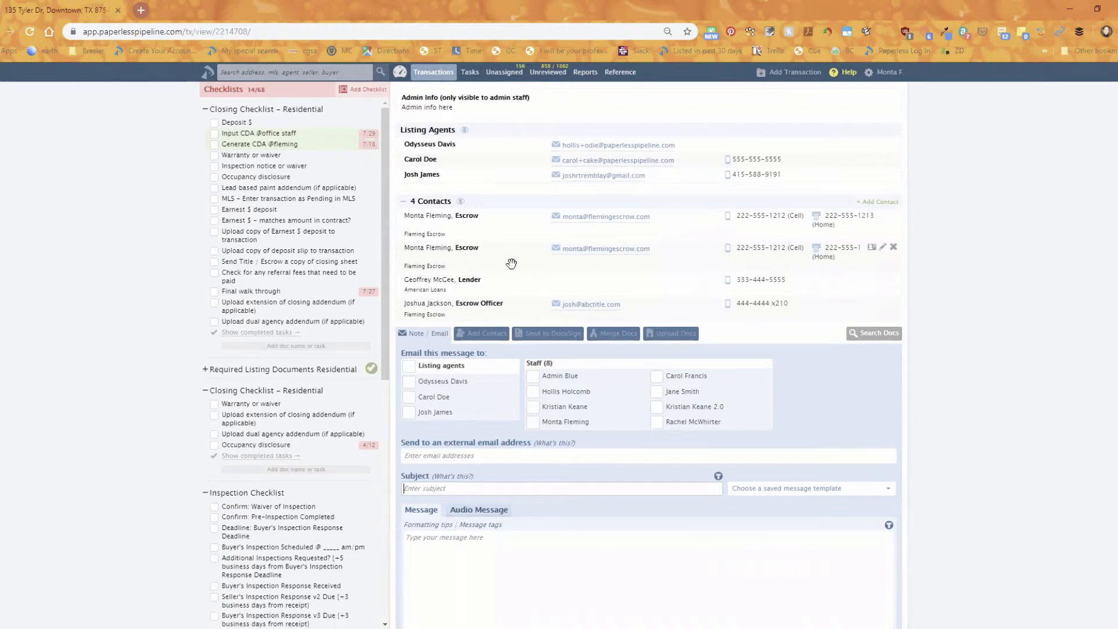
Add the Escrow Officer contact's email and the second listing agent's email as external recipients of the message.
left_click_drag(471, 314, 533, 456)
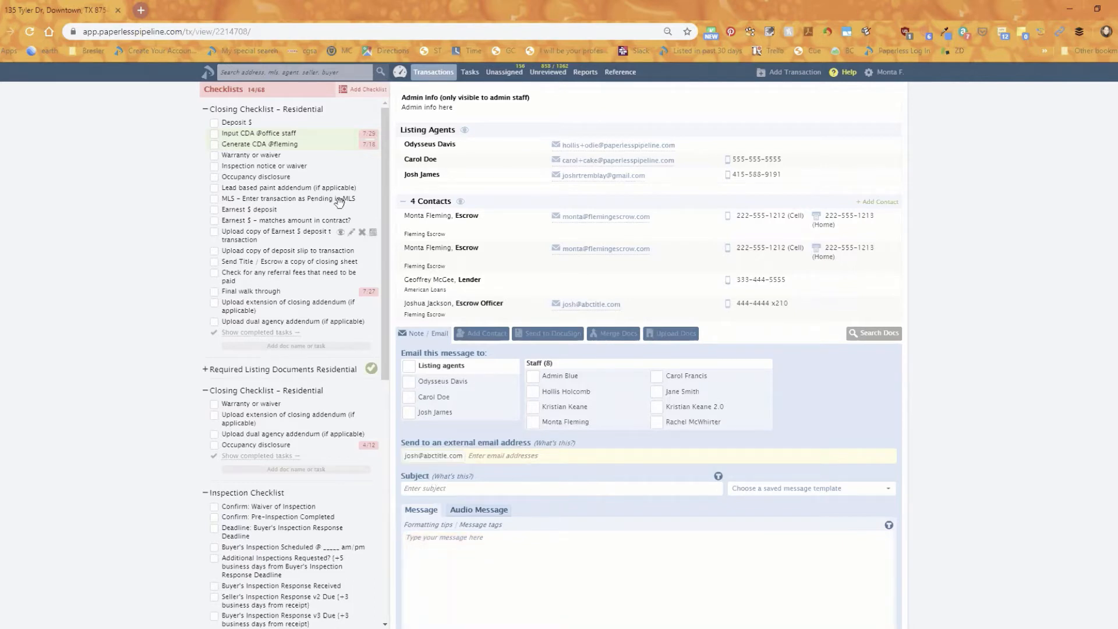
mouse_move(420, 157)
left_click_drag(421, 157, 562, 456)
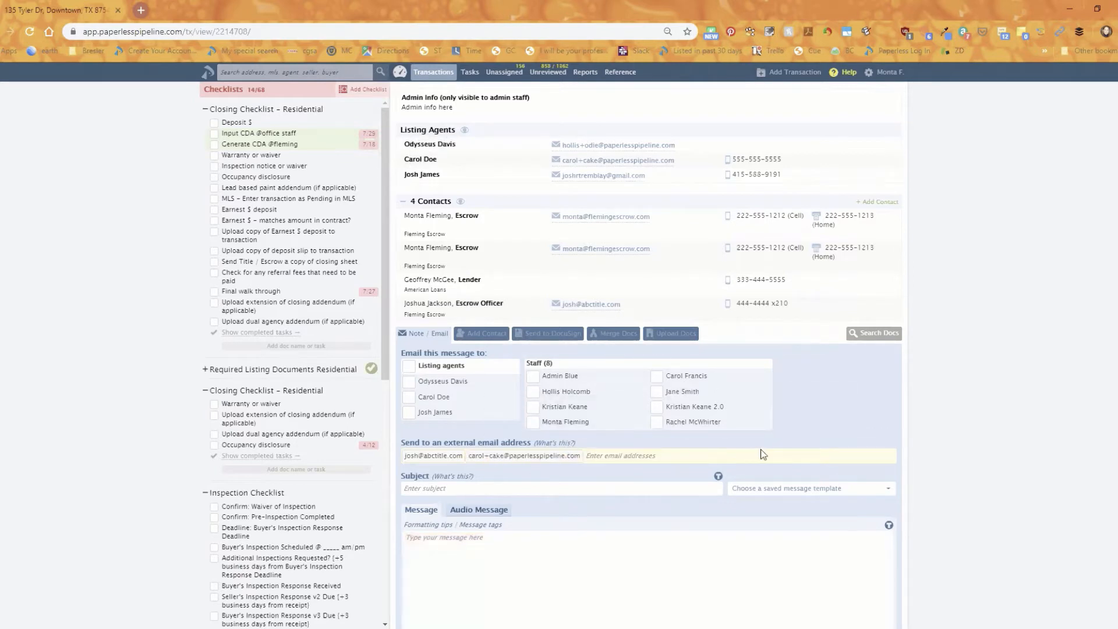
Remove the listing agent's address from the external recipients and include the last staff member in the first staff column.
left_click(585, 453)
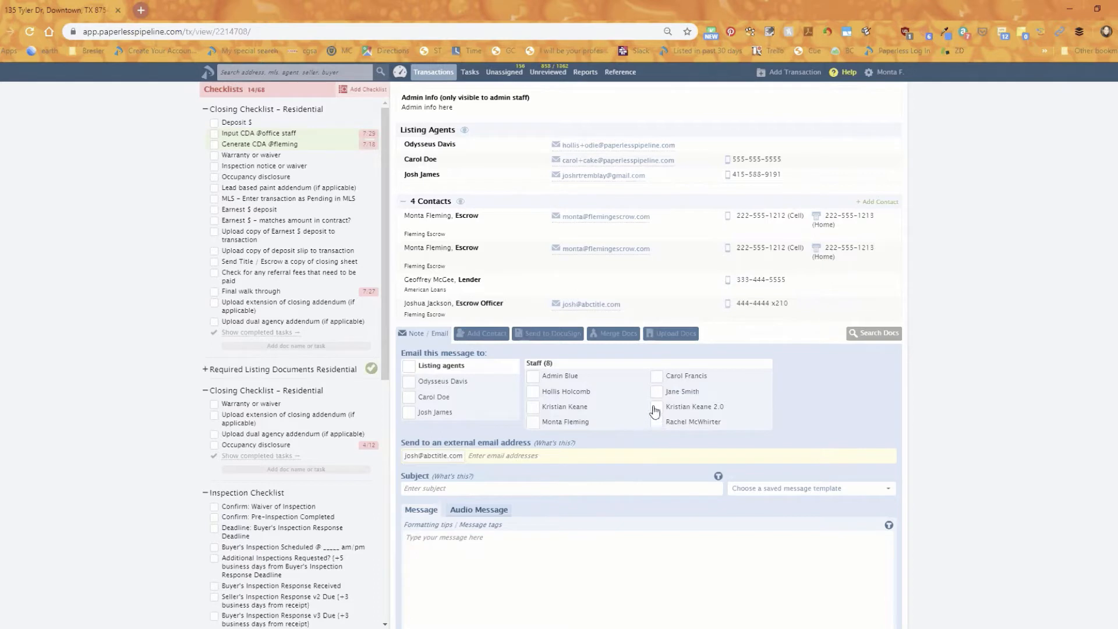
left_click(549, 425)
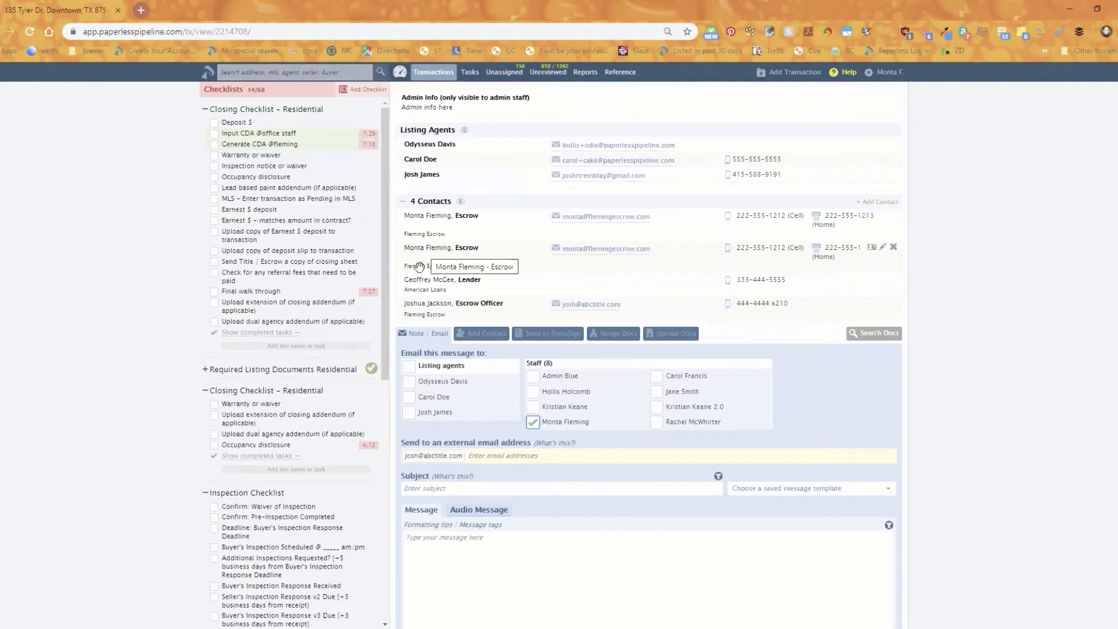
Insert the contact details of the Lender and the Escrow Officer into the message body.
left_click_drag(427, 286, 544, 396)
scroll(591, 486, "down", 1)
scroll(706, 441, "up", 2)
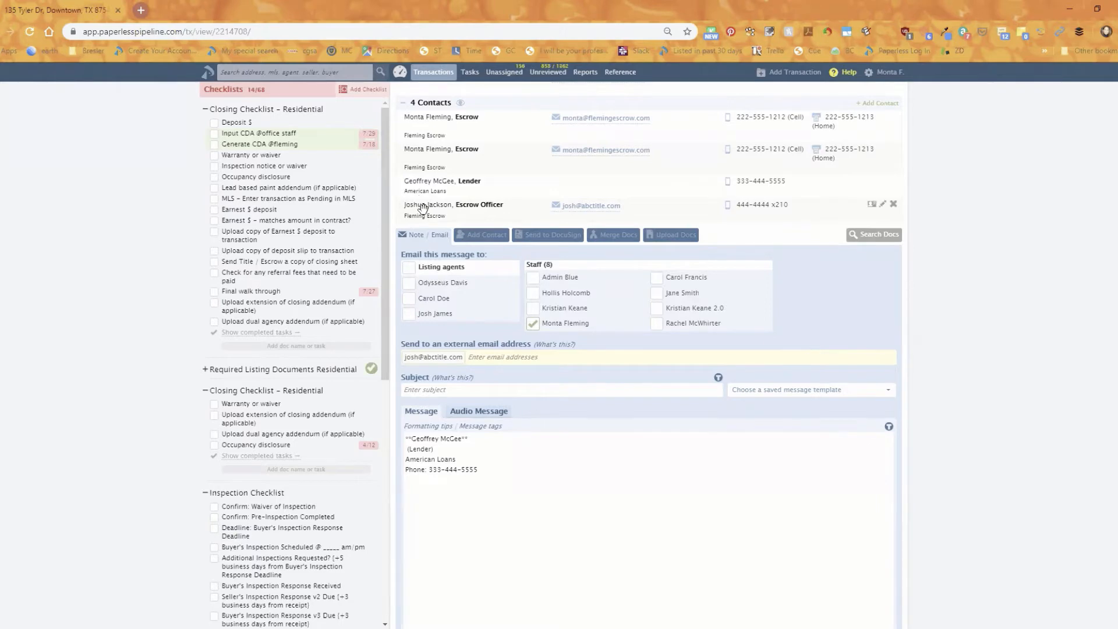
left_click_drag(422, 207, 500, 574)
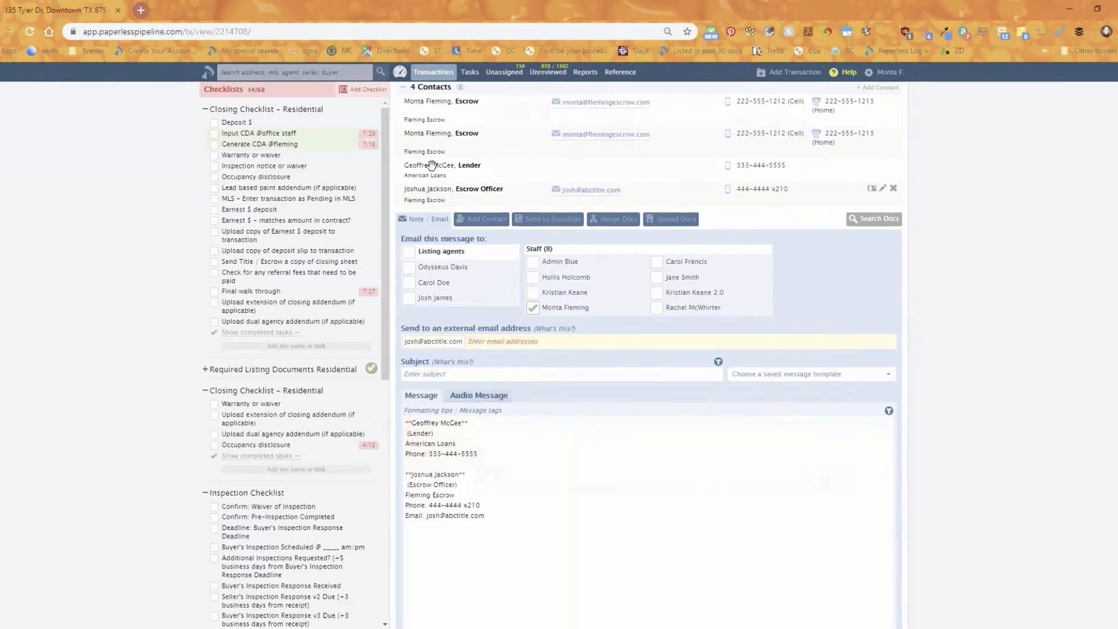
scroll(488, 336, "down", 1)
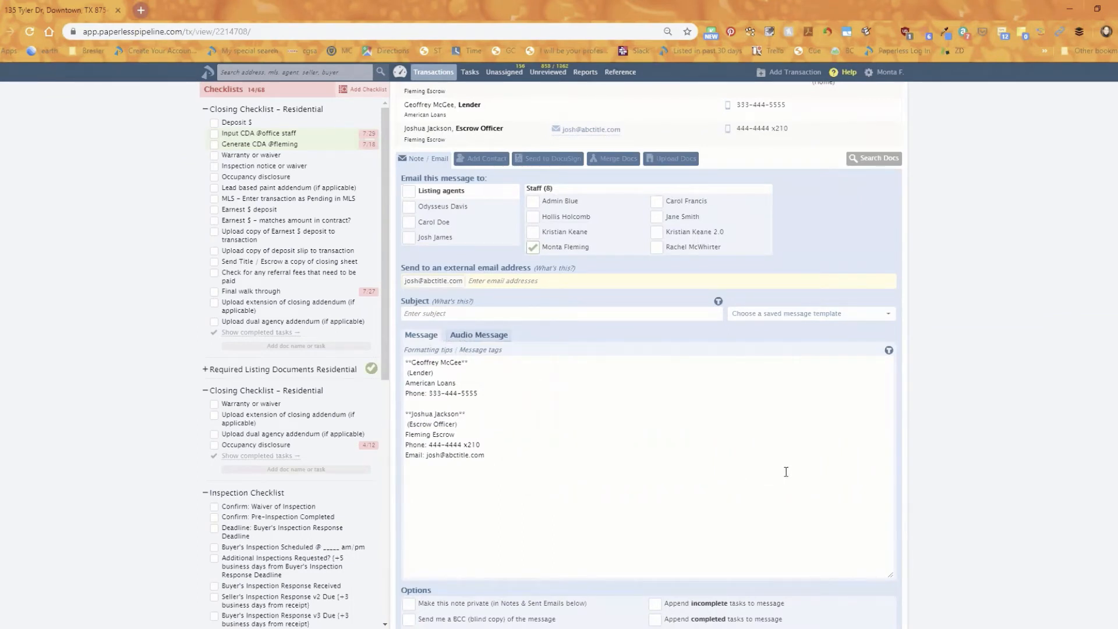
scroll(784, 467, "up", 1)
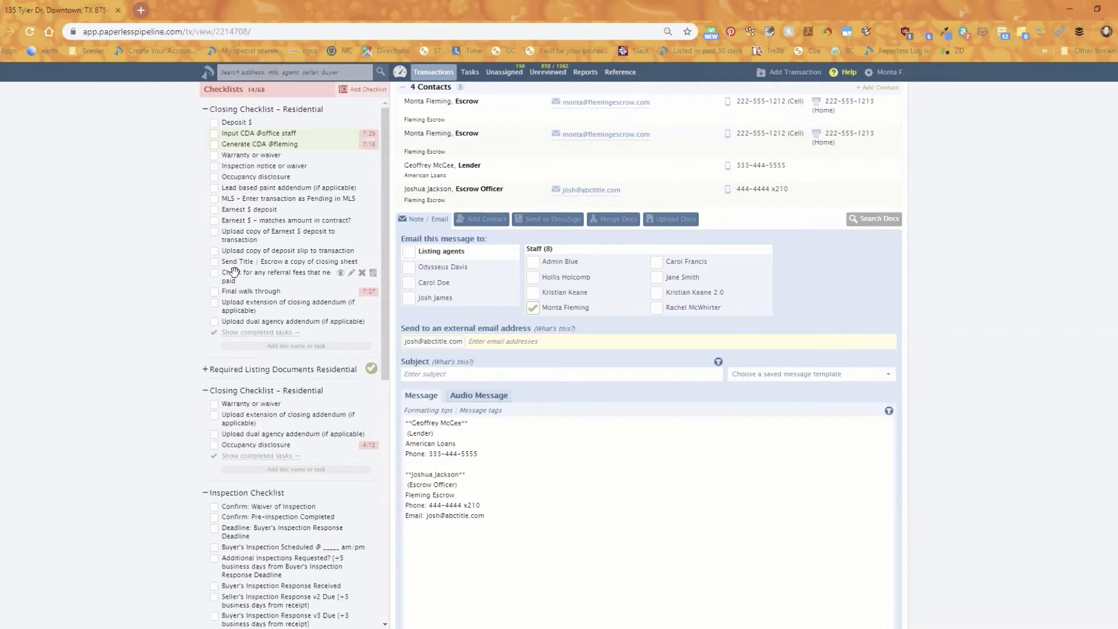
left_click_drag(233, 272, 711, 546)
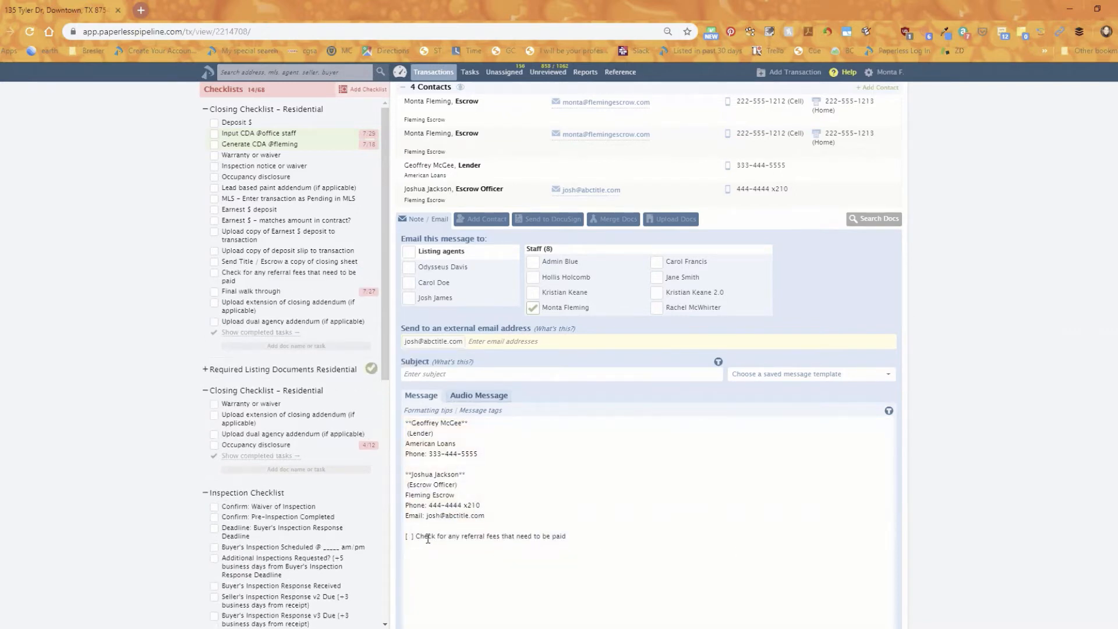
left_click_drag(417, 535, 406, 535)
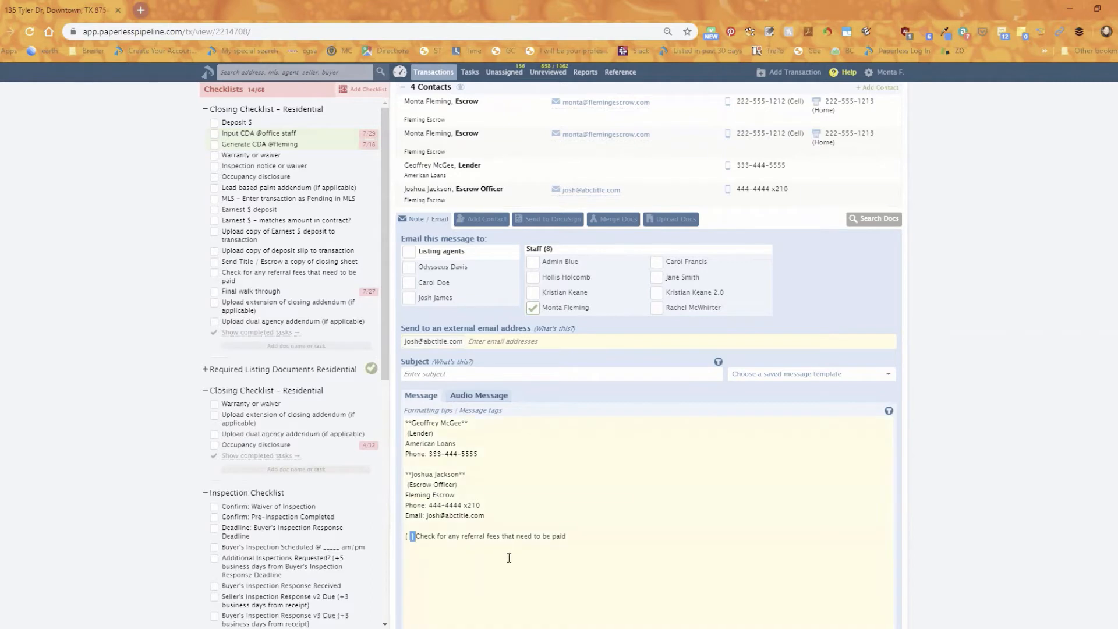
left_click(509, 557)
left_click_drag(244, 292, 546, 546)
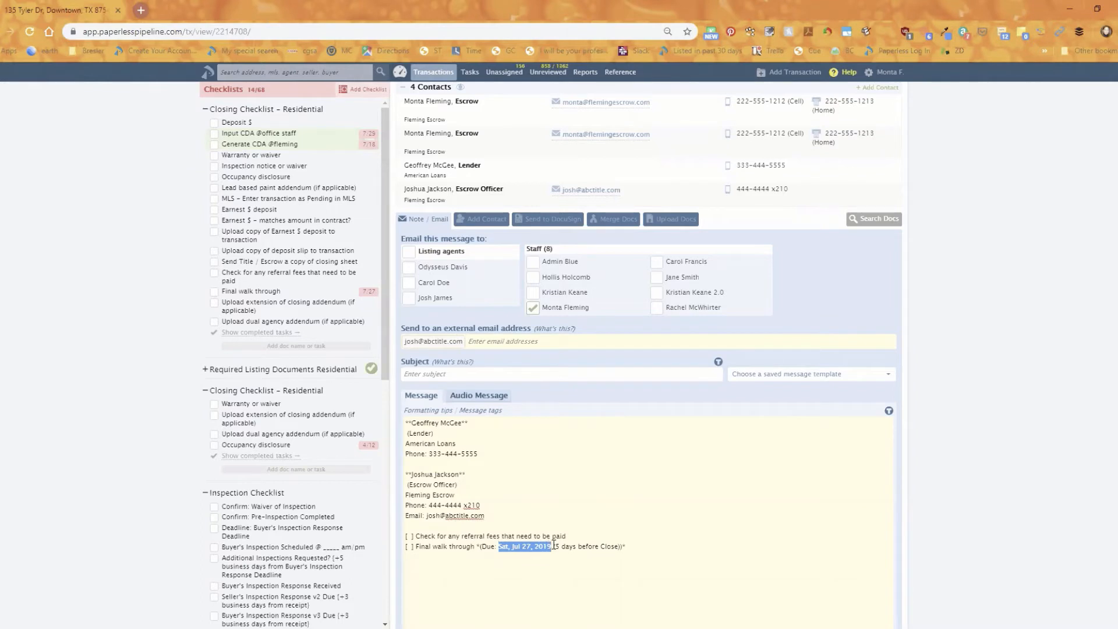
left_click_drag(554, 546, 619, 546)
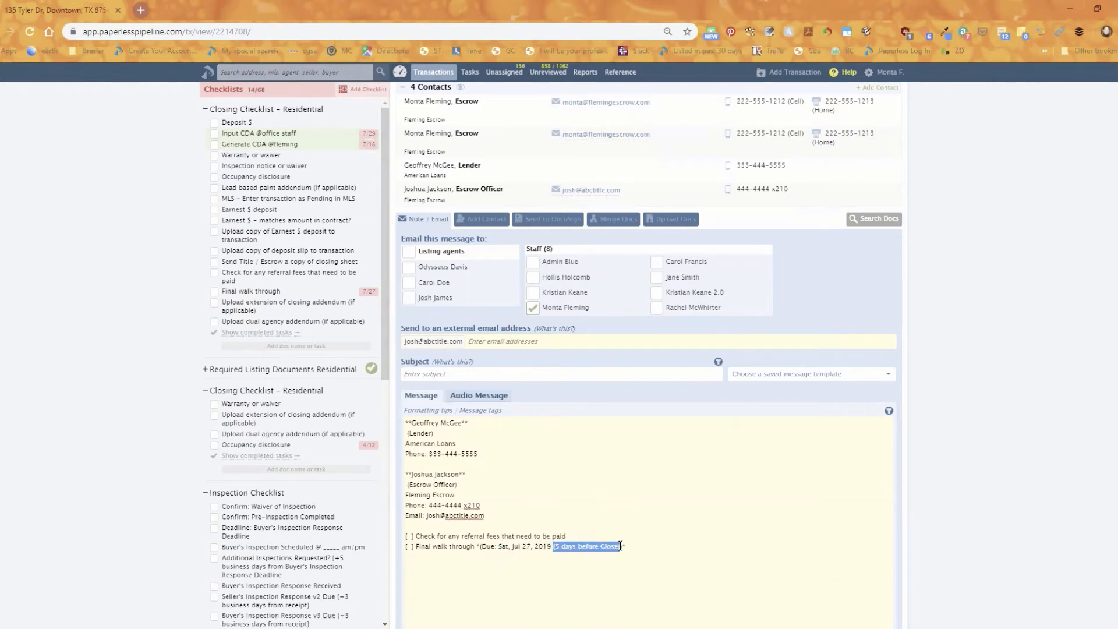
left_click(620, 579)
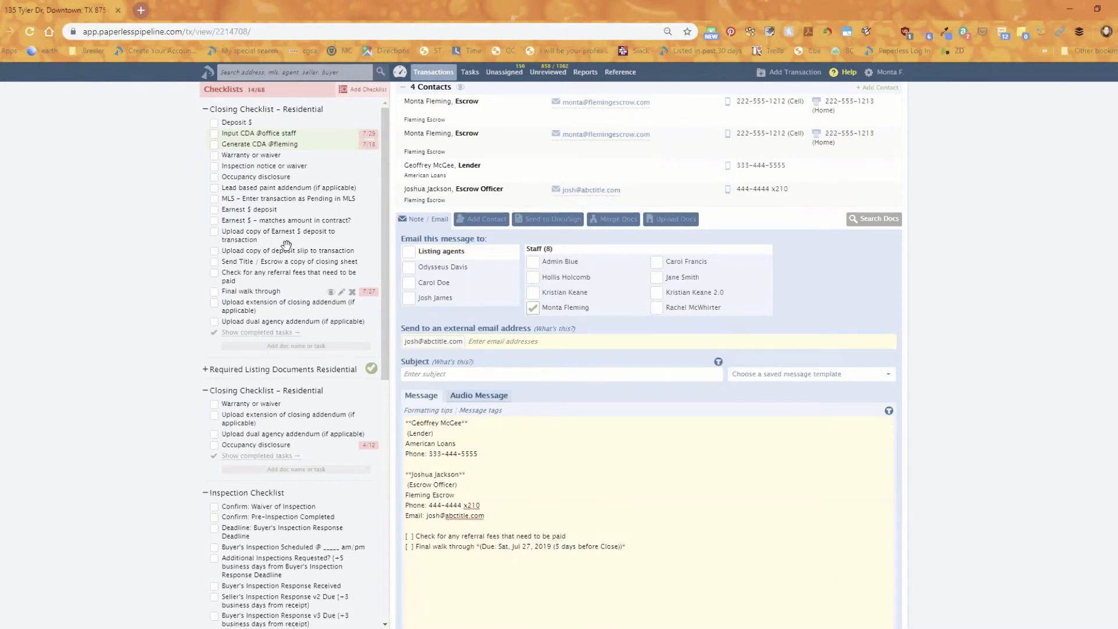
left_click_drag(267, 156, 489, 558)
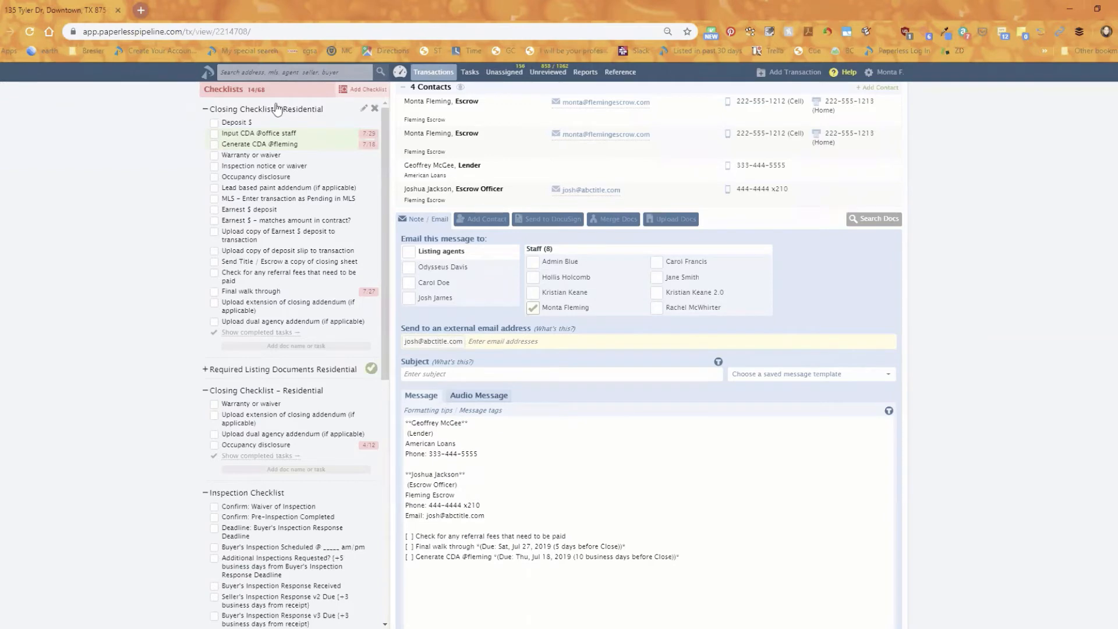
Insert the entire first "Closing Checklist - Residential" into the message and review its open and completed tasks.
left_click_drag(262, 112, 466, 453)
scroll(607, 470, "down", 5)
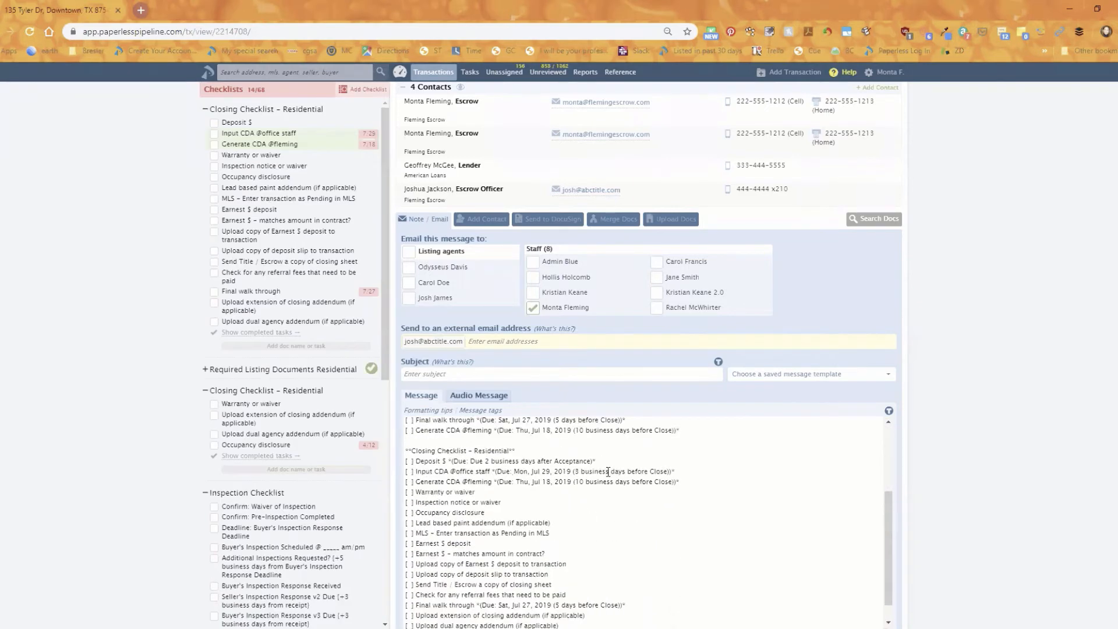
scroll(608, 470, "down", 2)
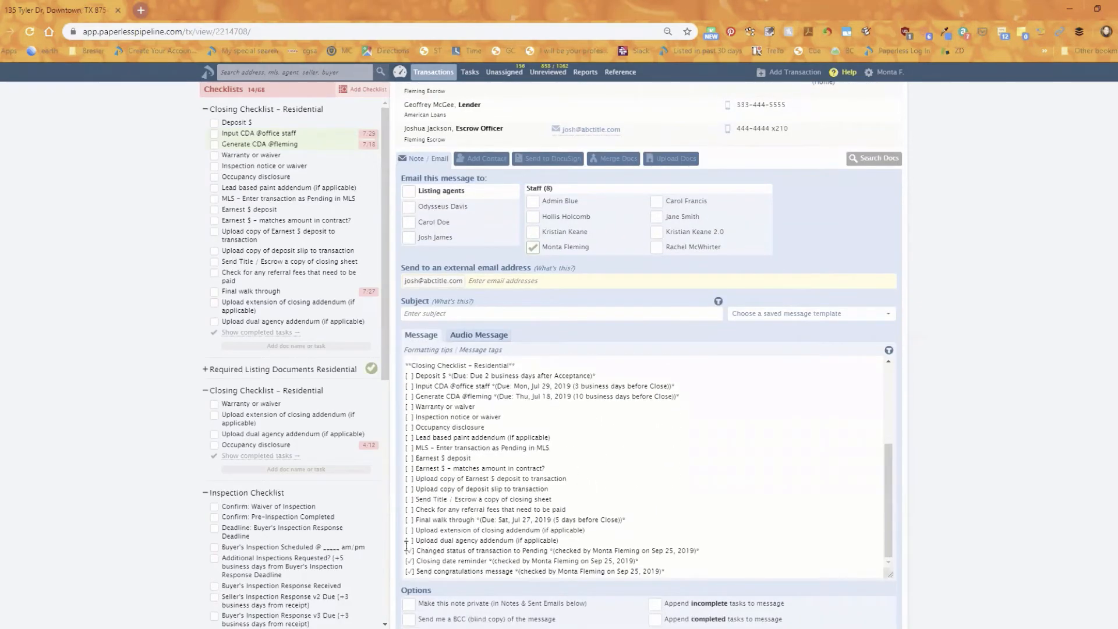
left_click(410, 550)
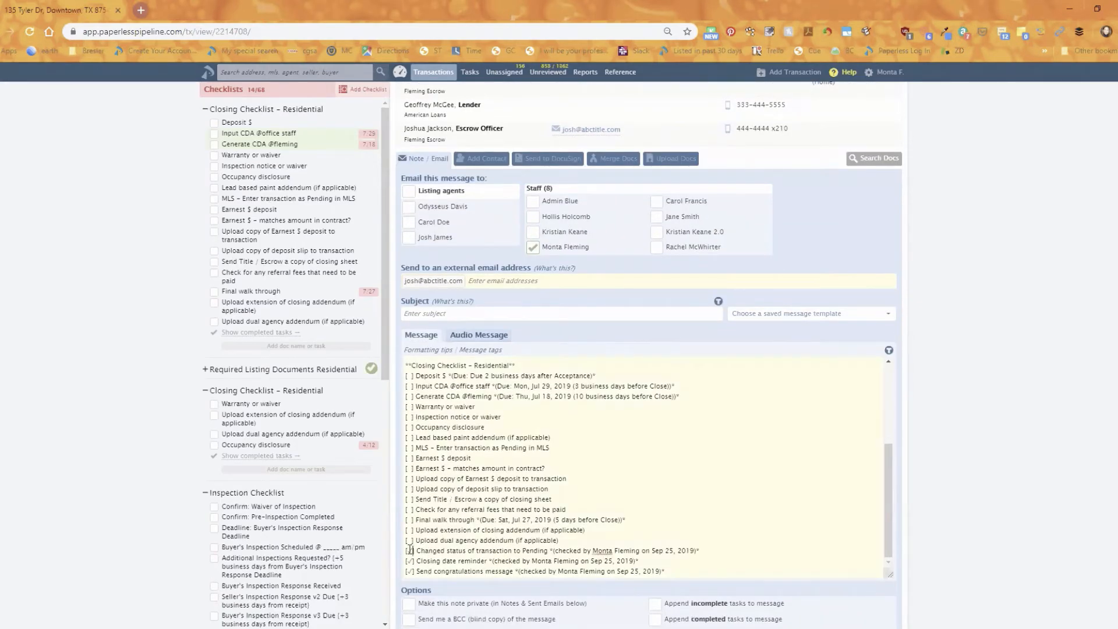
left_click(526, 539)
scroll(586, 534, "up", 5)
scroll(567, 508, "down", 5)
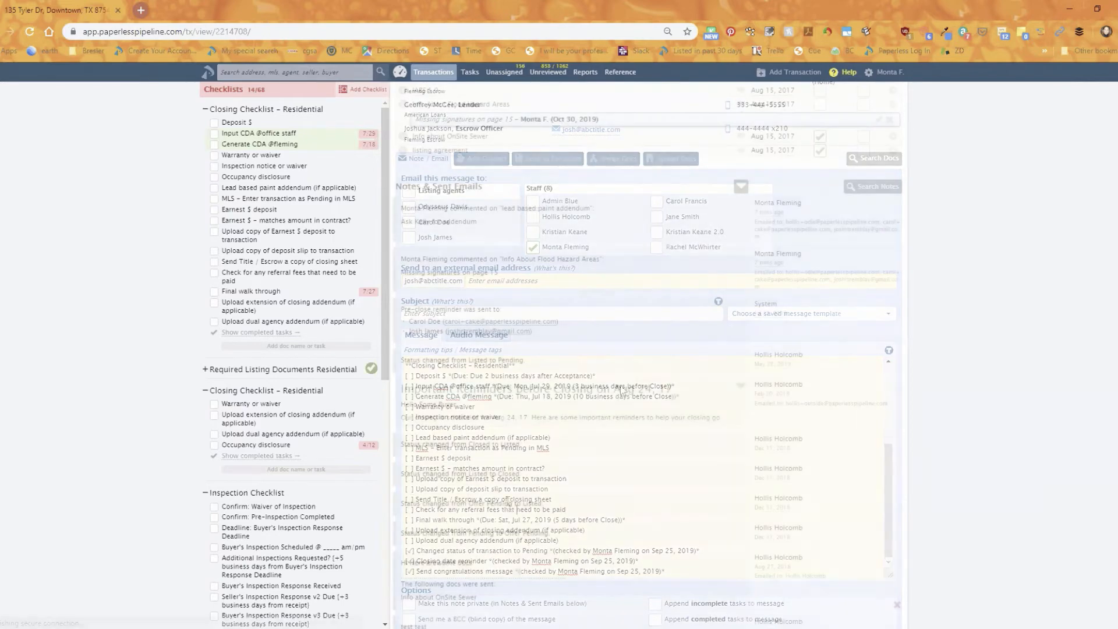
Start a new note and insert the document comments from "lead based paint addendum" and "Info About Flood Hazard Areas" into its message.
scroll(621, 389, "up", 5)
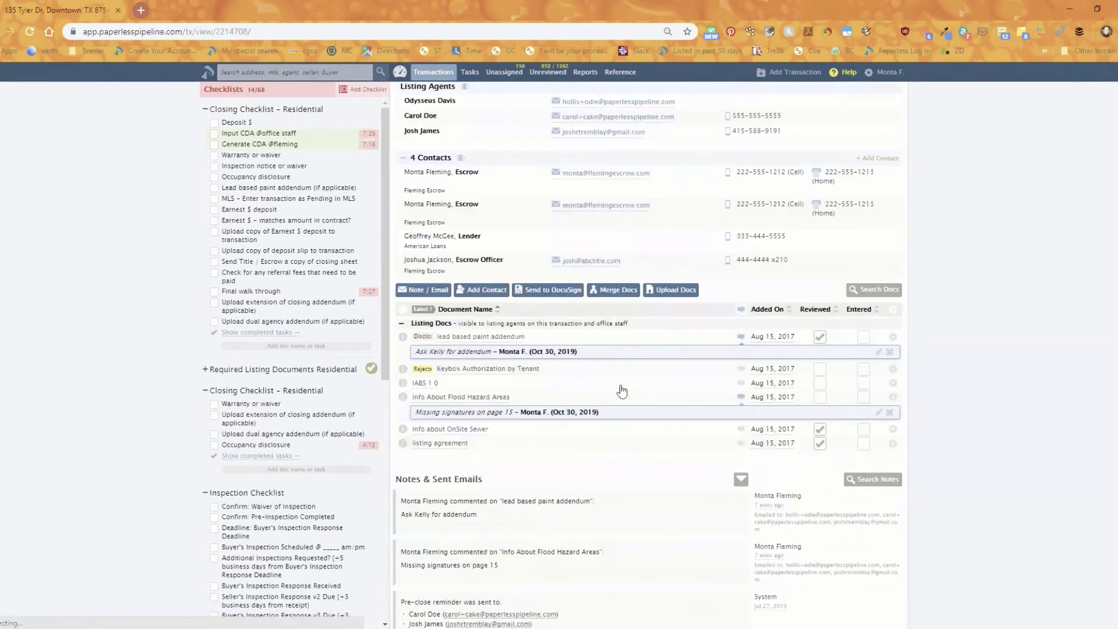
scroll(619, 390, "down", 1)
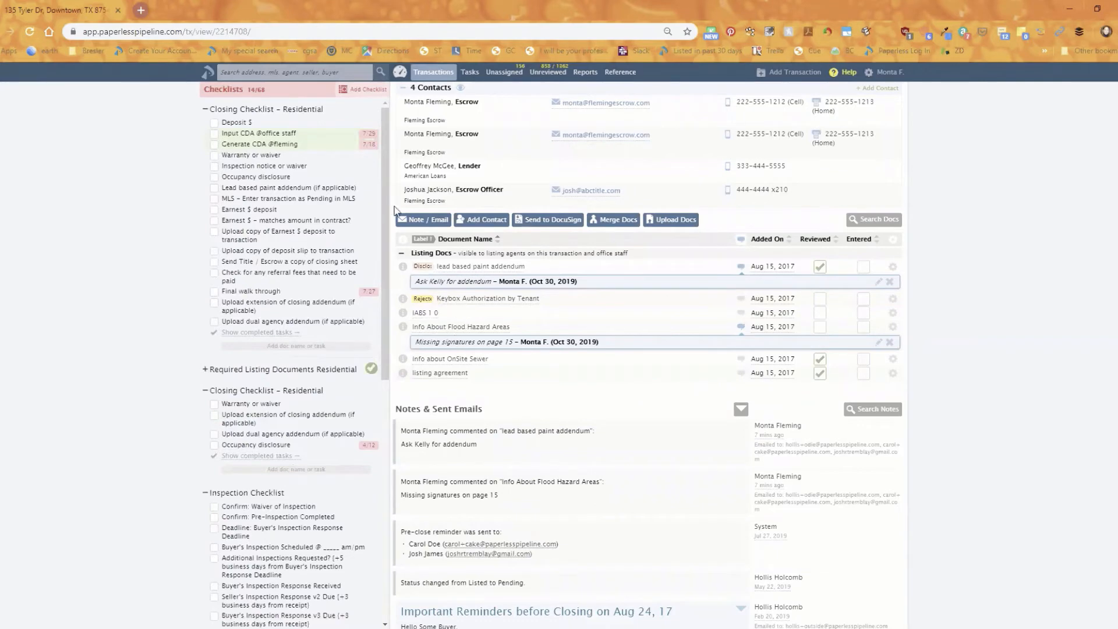
left_click(421, 220)
scroll(612, 346, "down", 3)
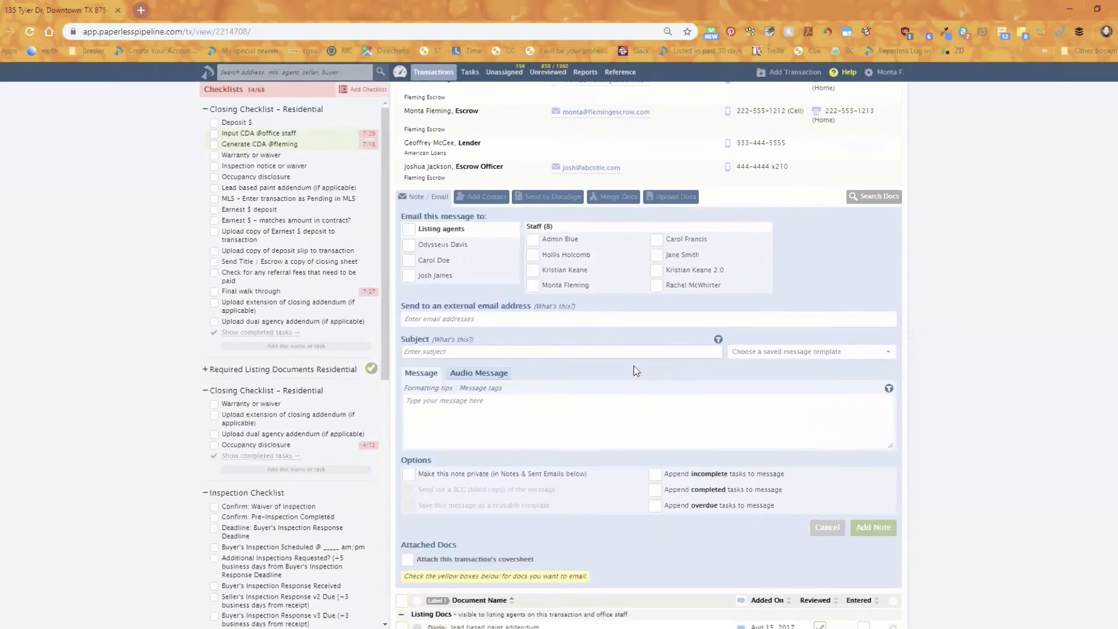
left_click_drag(617, 485, 612, 262)
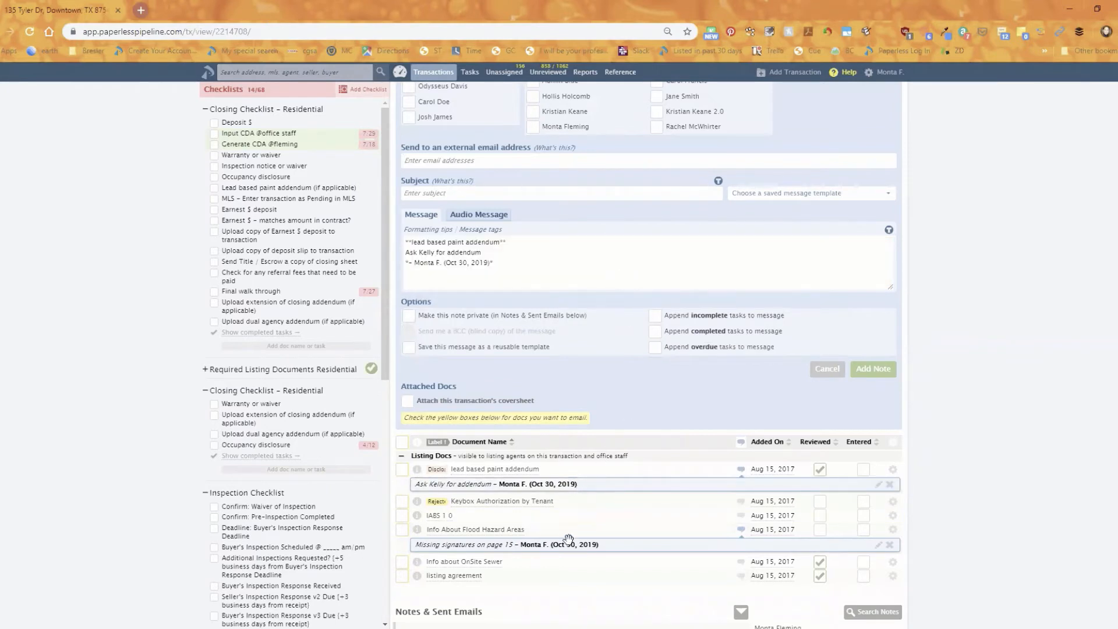
left_click_drag(564, 544, 574, 291)
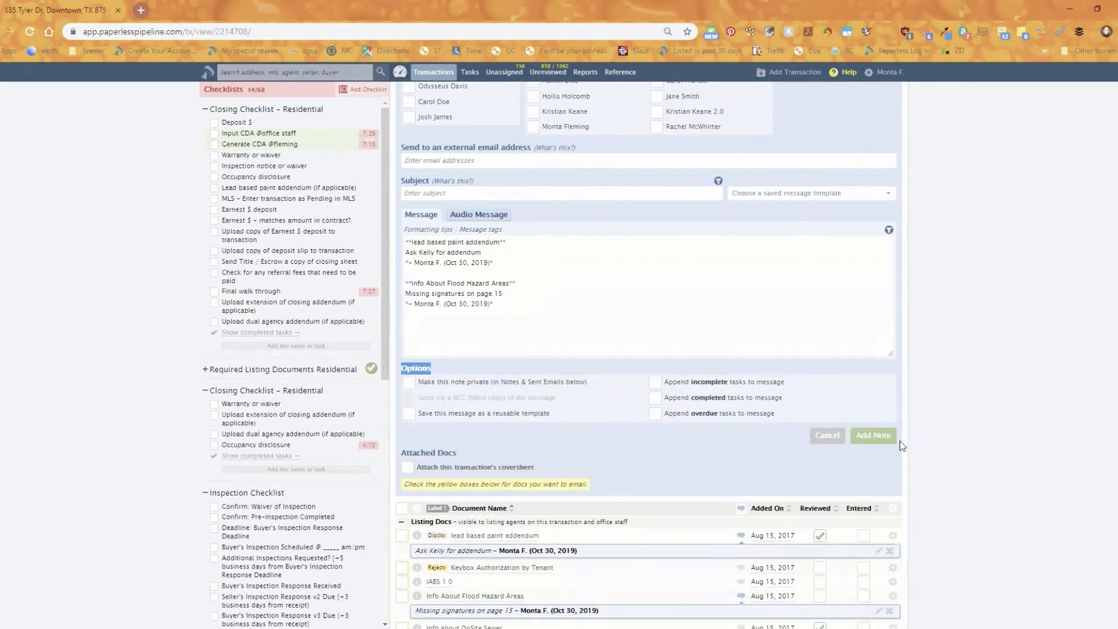
Check the inserted document titles and comment signatures, and save the message as a note on the transaction.
left_click_drag(494, 303, 407, 303)
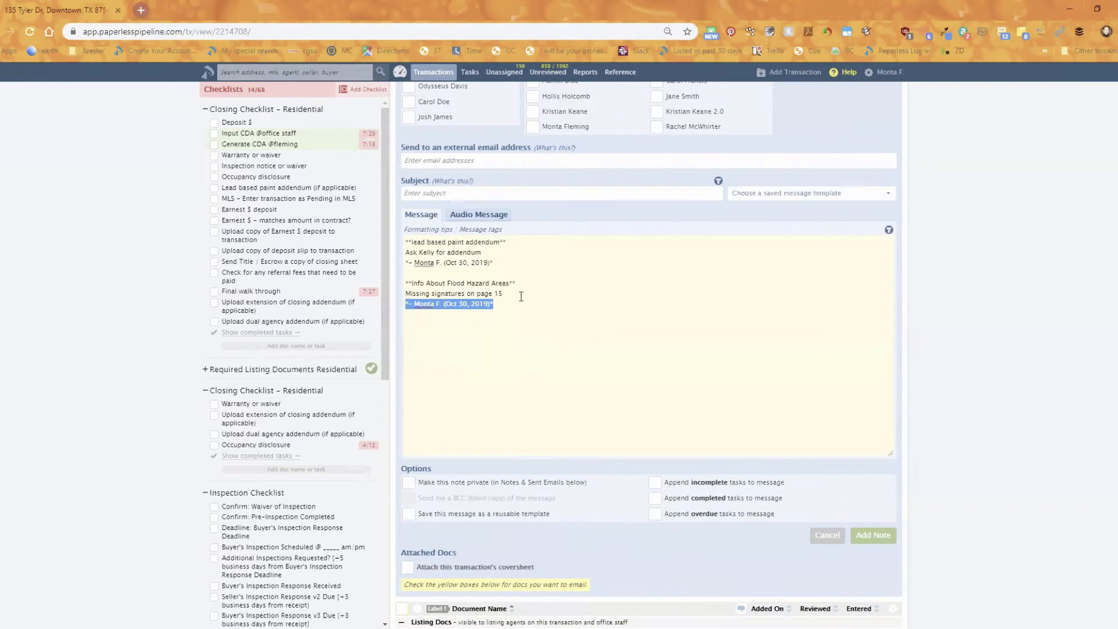
left_click_drag(515, 283, 393, 282)
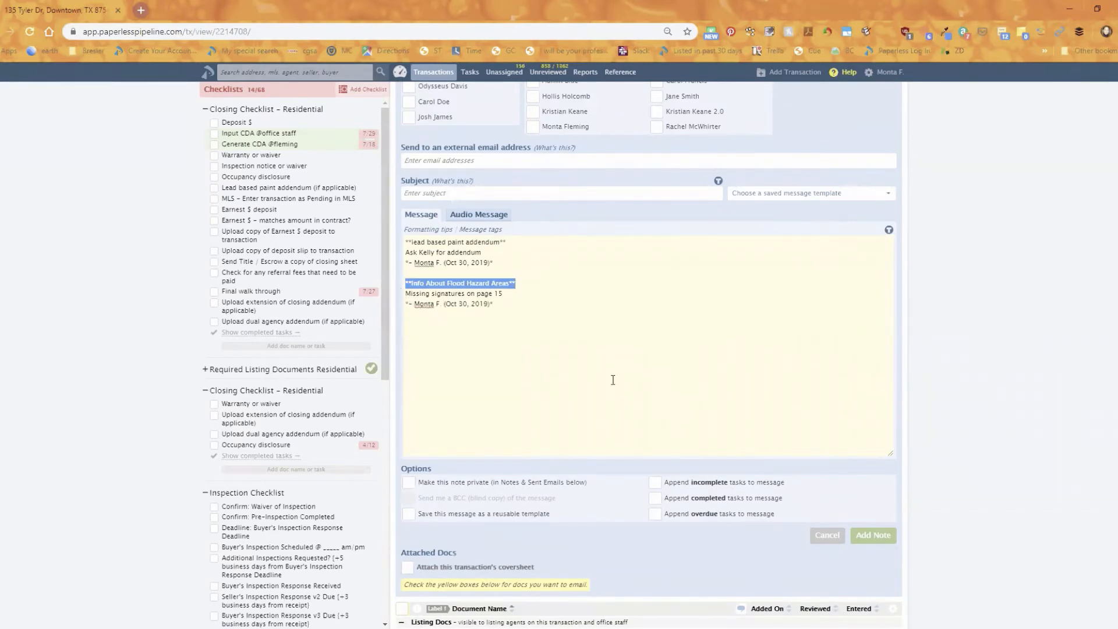
scroll(618, 394, "down", 1)
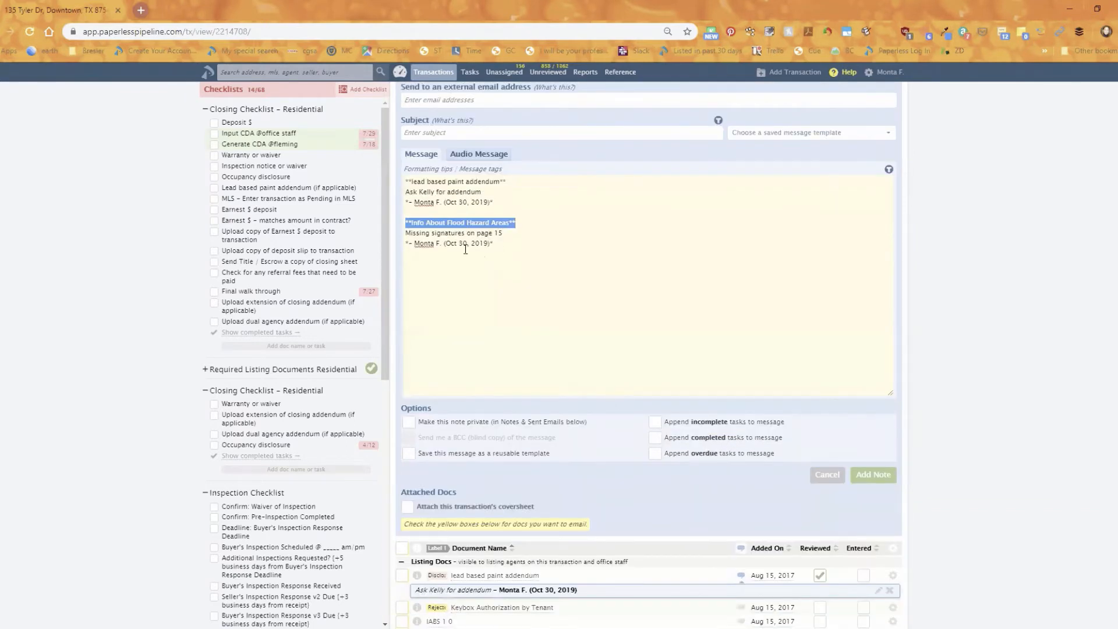
left_click(515, 218)
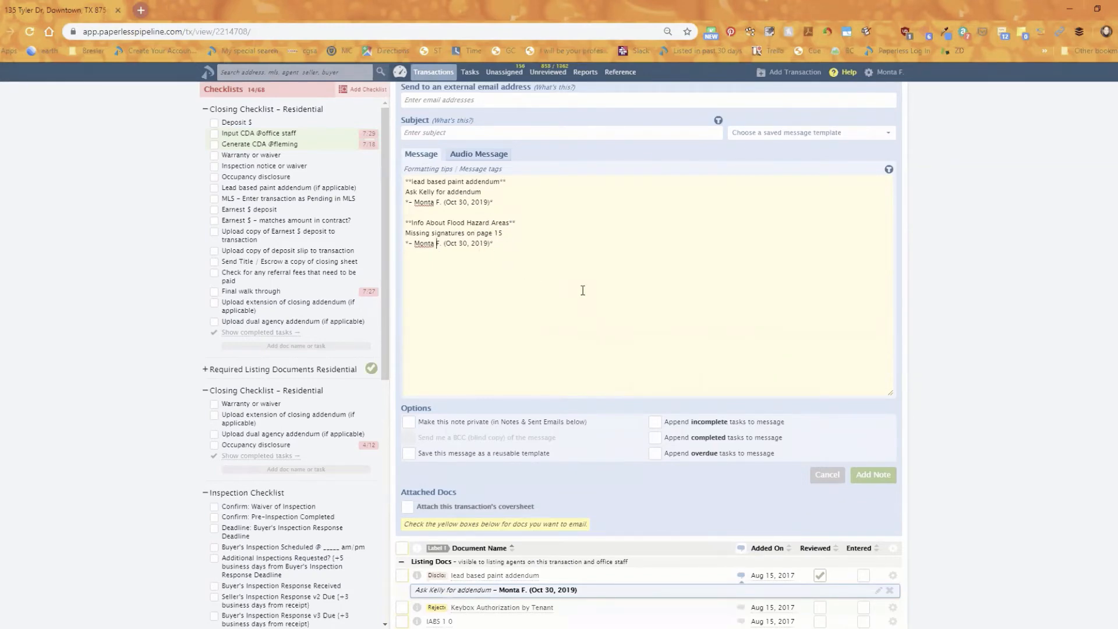
left_click(873, 475)
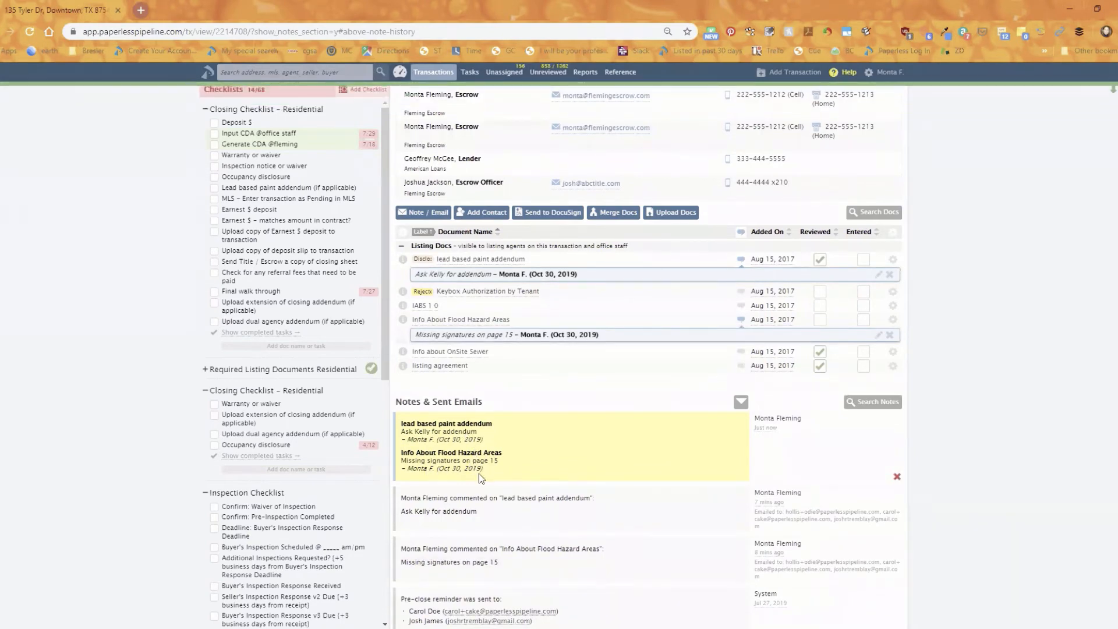
Insert the transaction details from Label through Buyer Lead Source into the message body of a new note.
scroll(623, 285, "up", 6)
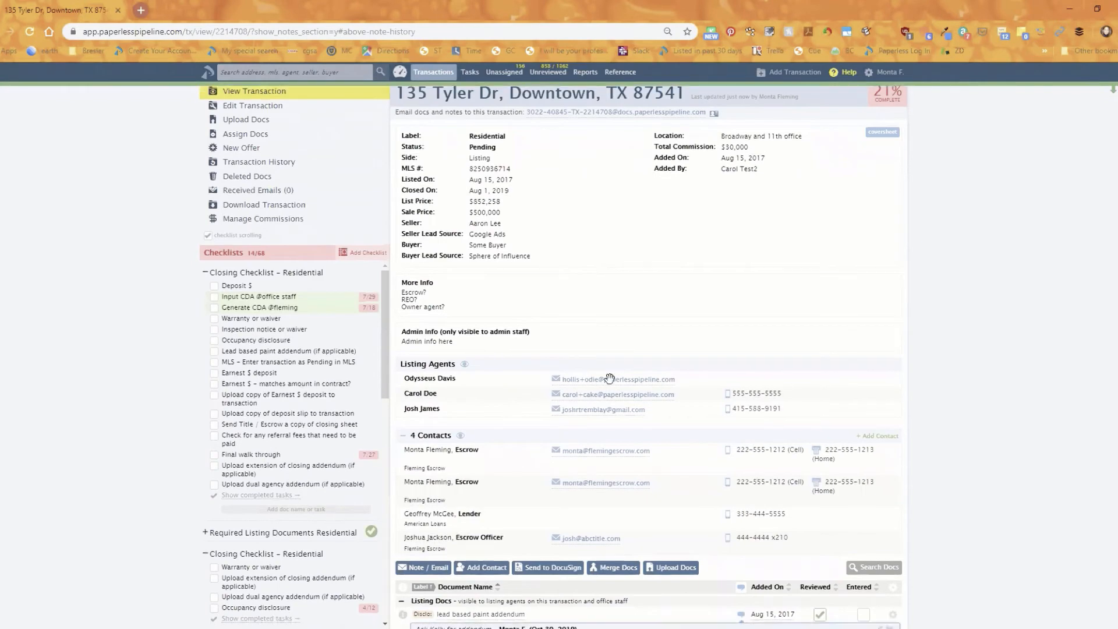
scroll(615, 370, "down", 4)
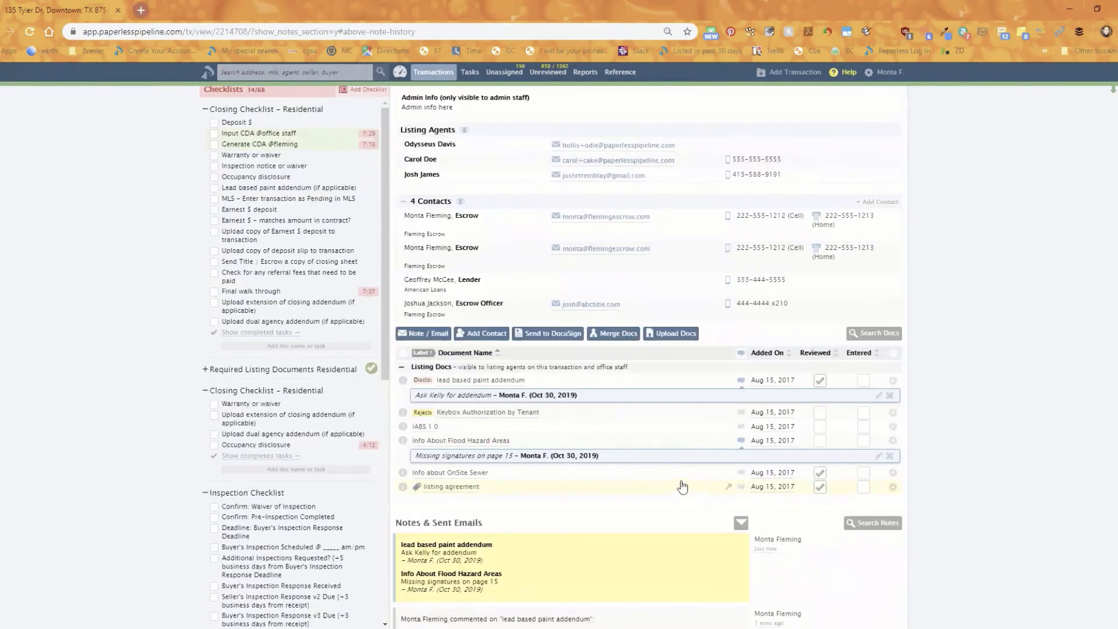
scroll(655, 375, "up", 4)
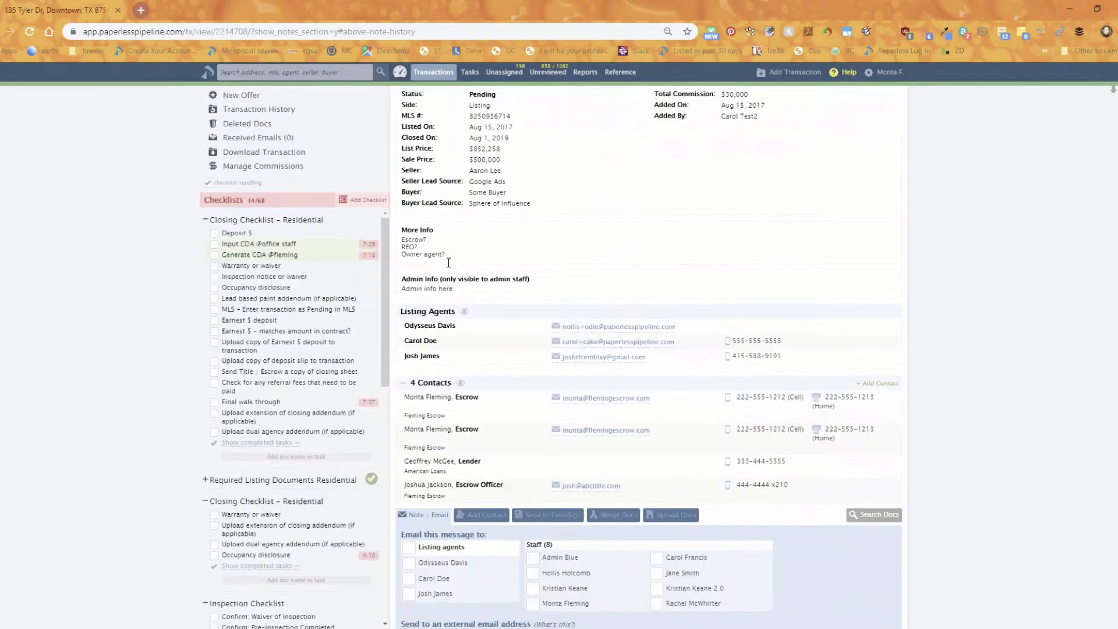
scroll(449, 262, "up", 1)
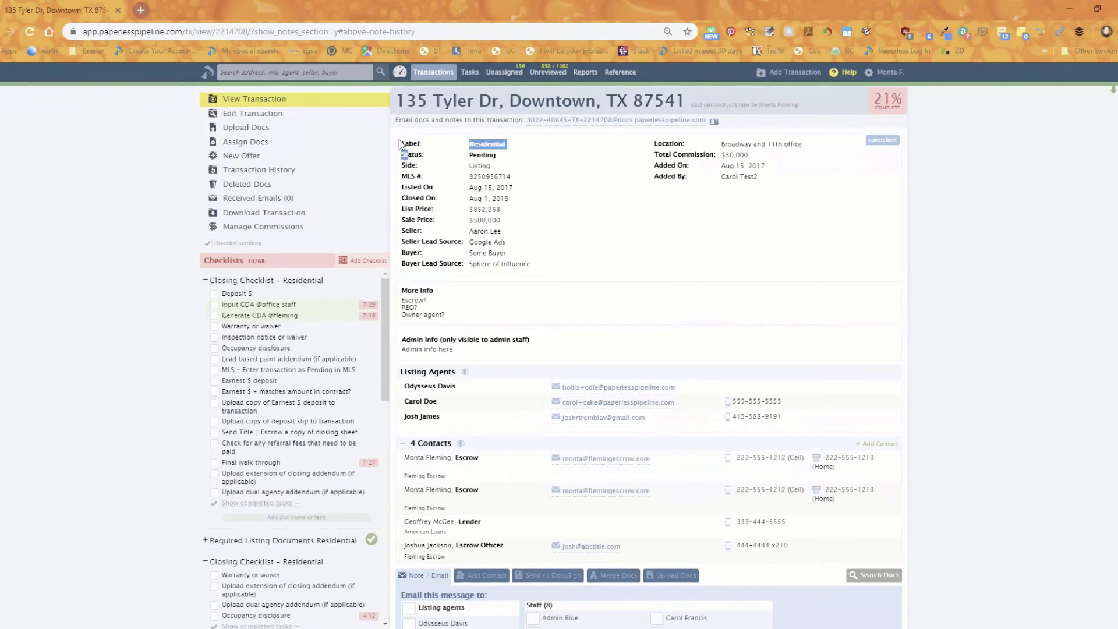
left_click_drag(399, 144, 637, 303)
scroll(558, 299, "down", 3)
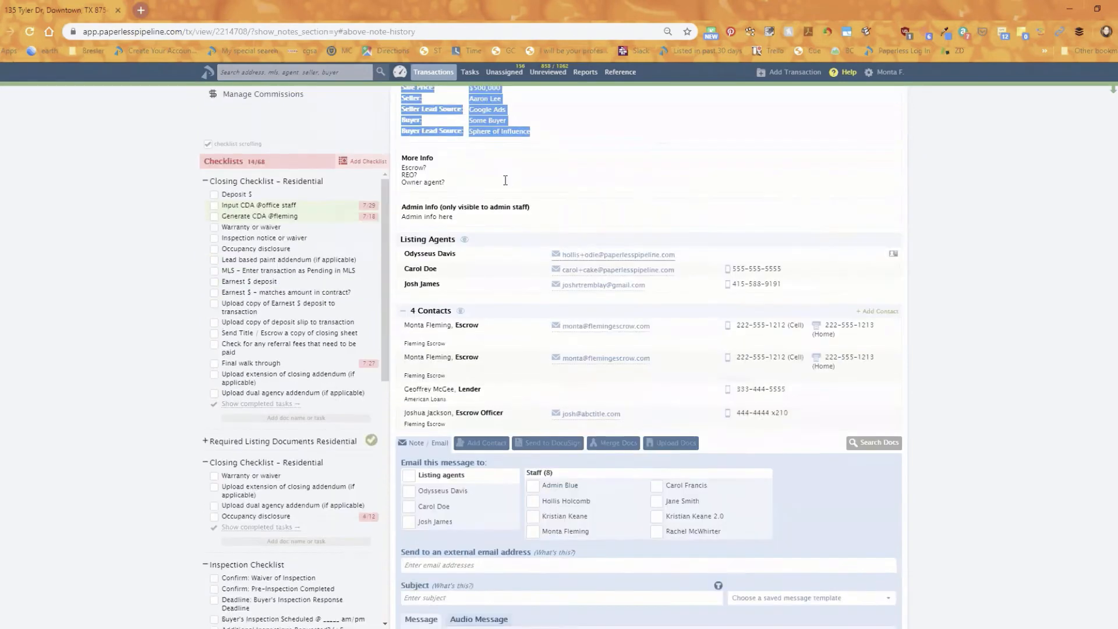
scroll(483, 159, "up", 2)
left_click_drag(478, 169, 506, 544)
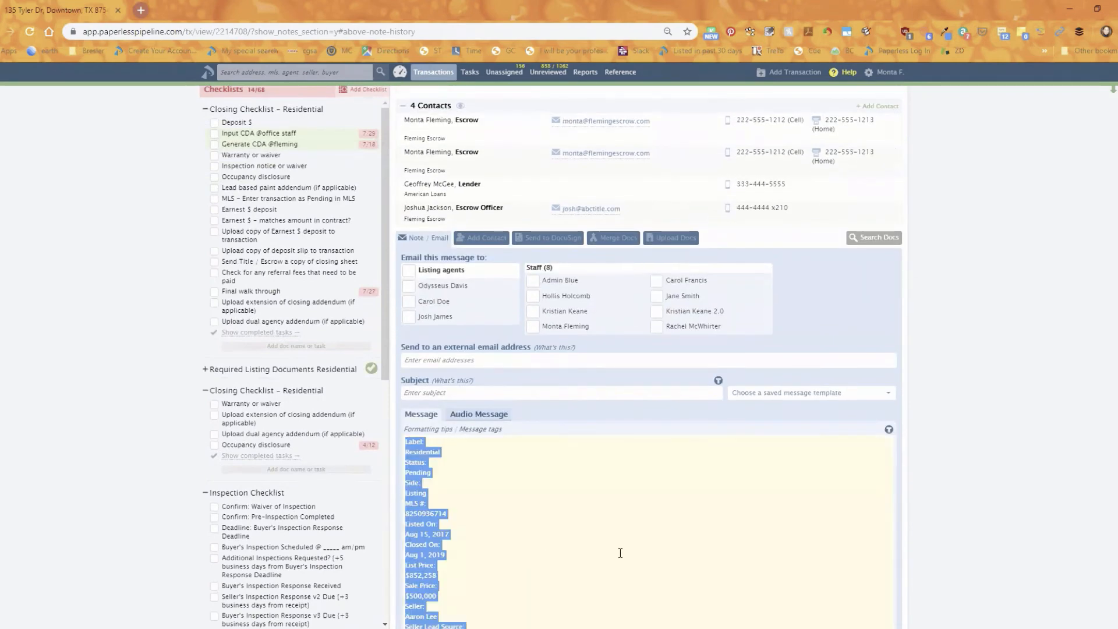
scroll(619, 555, "down", 2)
left_click(574, 484)
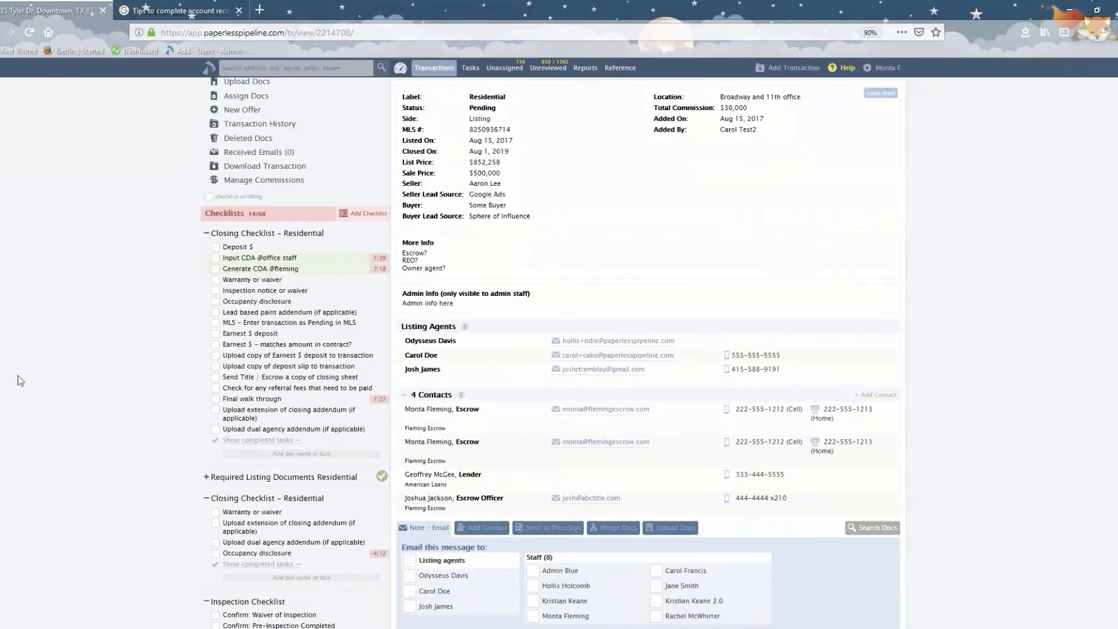
Select the transaction details block from Label through Buyer Lead Source and move a copy of it into the note's message body.
scroll(20, 381, "up", 1)
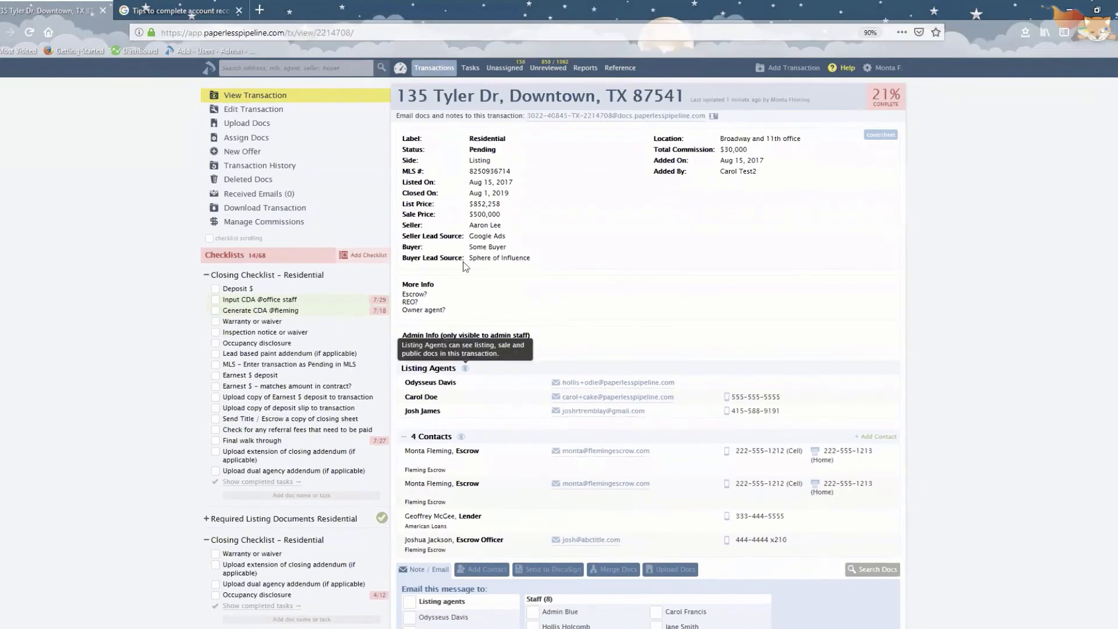
left_click_drag(402, 138, 547, 265)
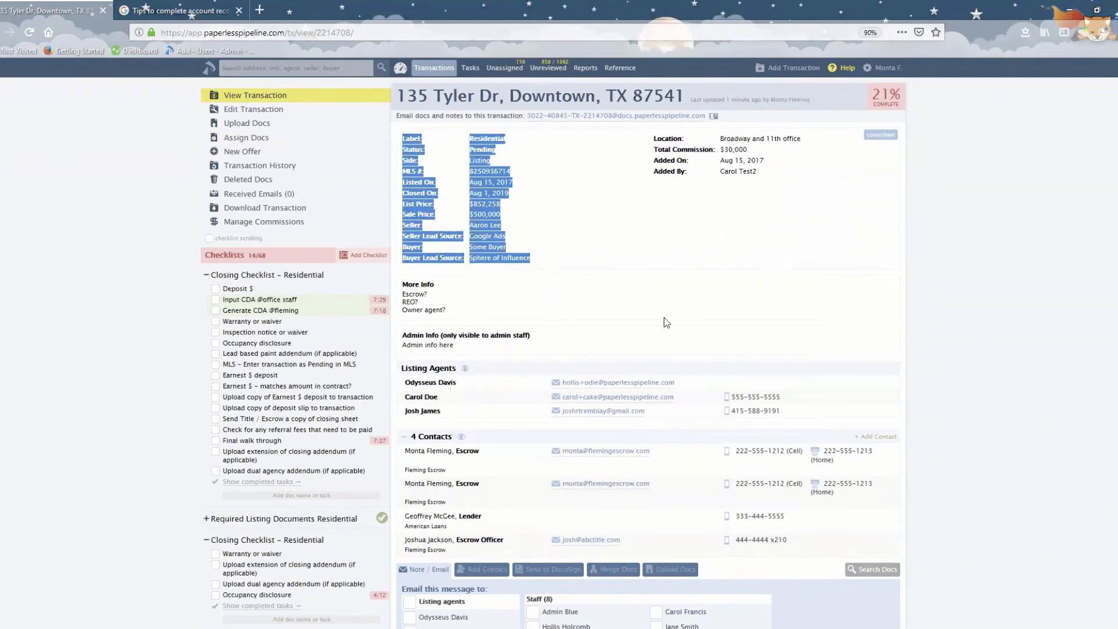
left_click_drag(494, 174, 513, 218)
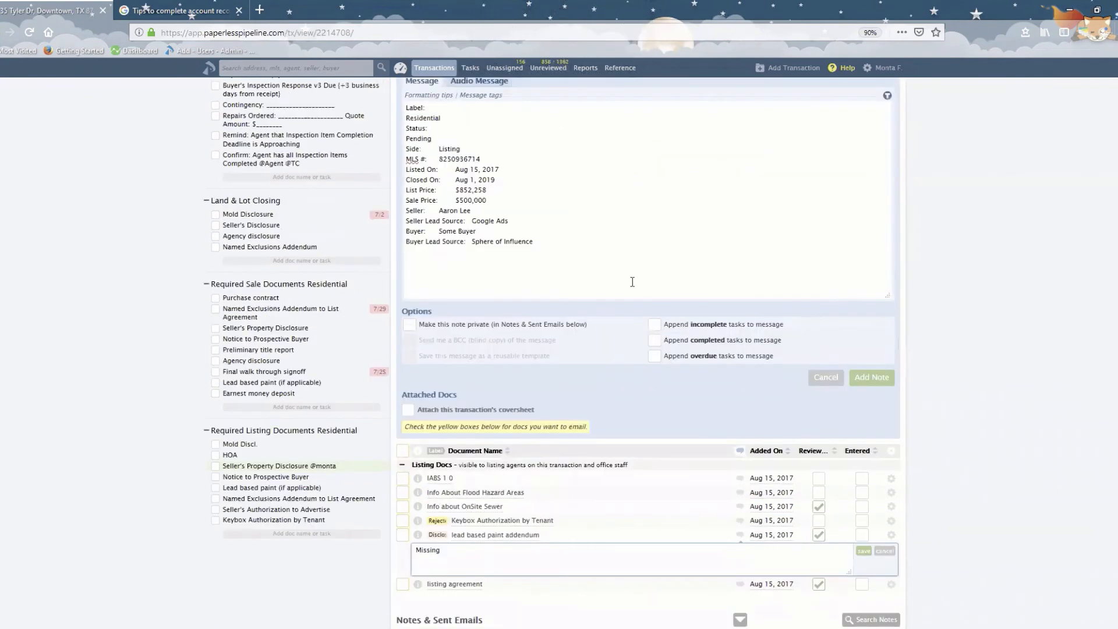
Reselect the transaction details from Label through Buyer Lead Source and replace the whole message text with a pasted copy of them.
scroll(612, 274, "up", 2)
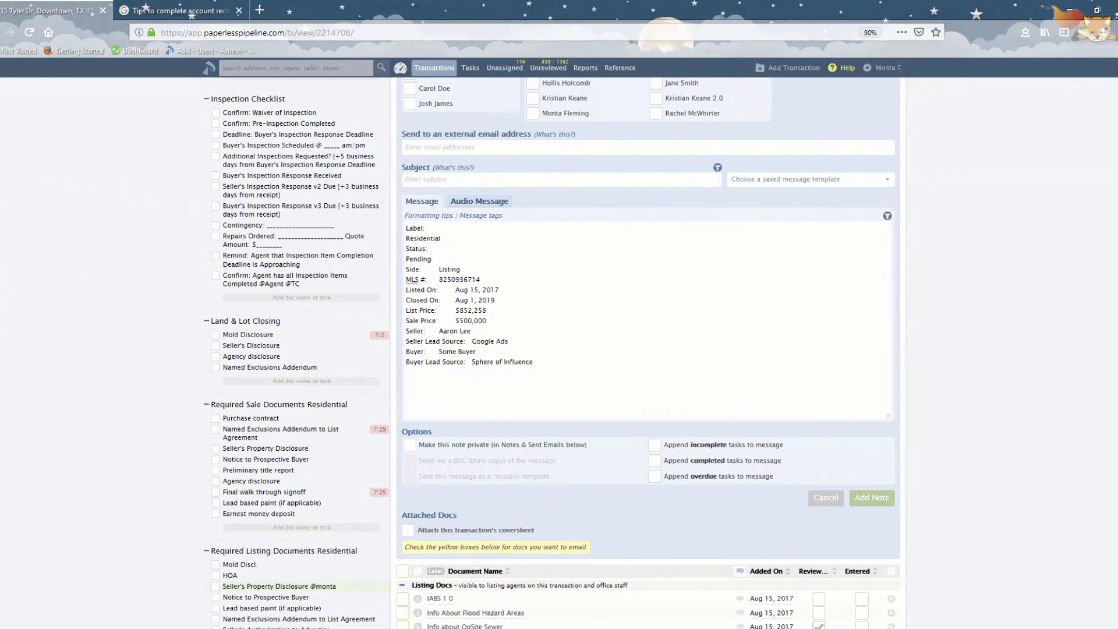
scroll(423, 317, "up", 4)
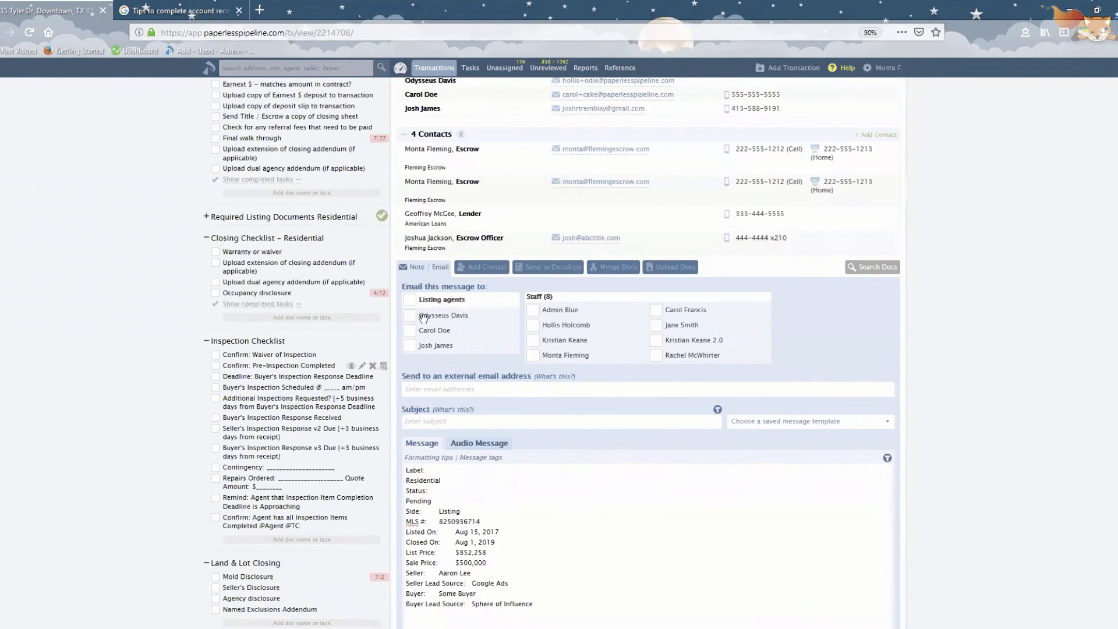
scroll(423, 317, "up", 5)
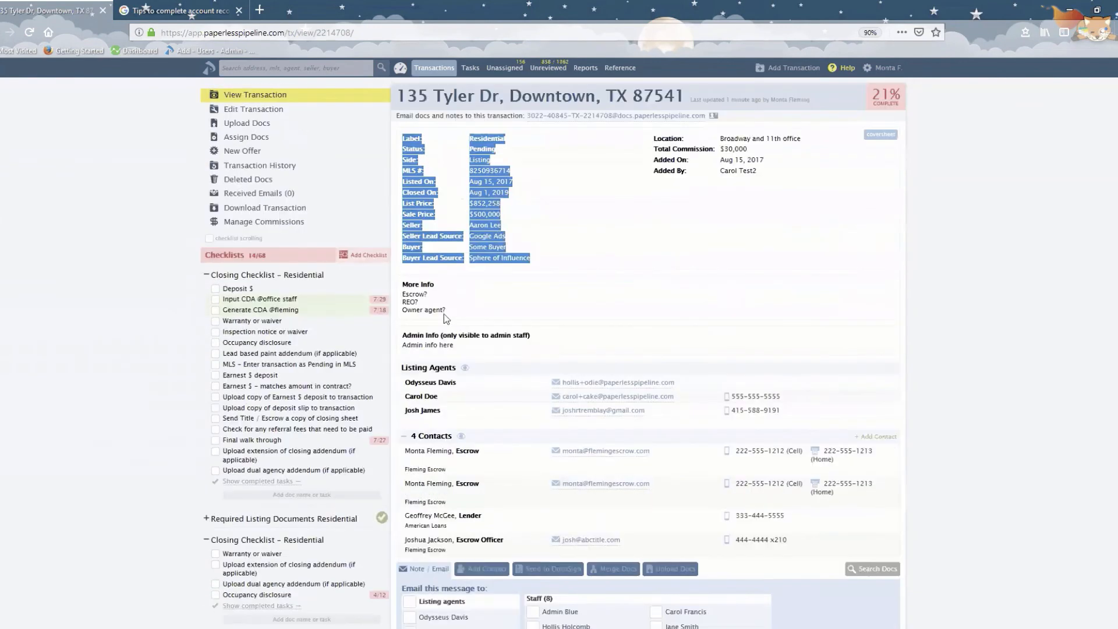
left_click(955, 292)
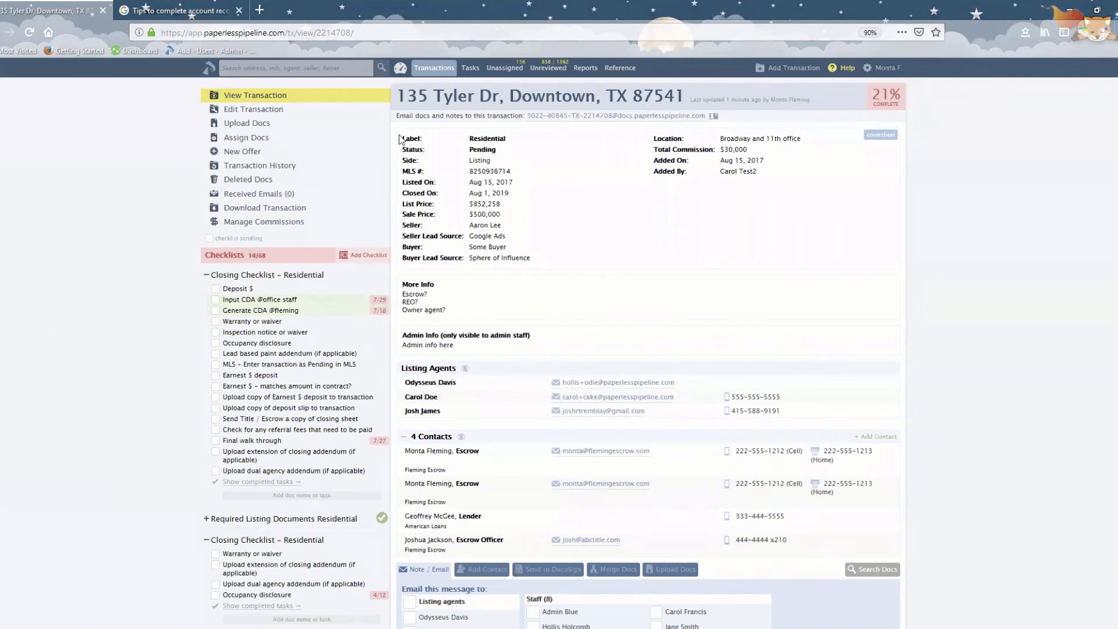
left_click_drag(400, 134, 552, 260)
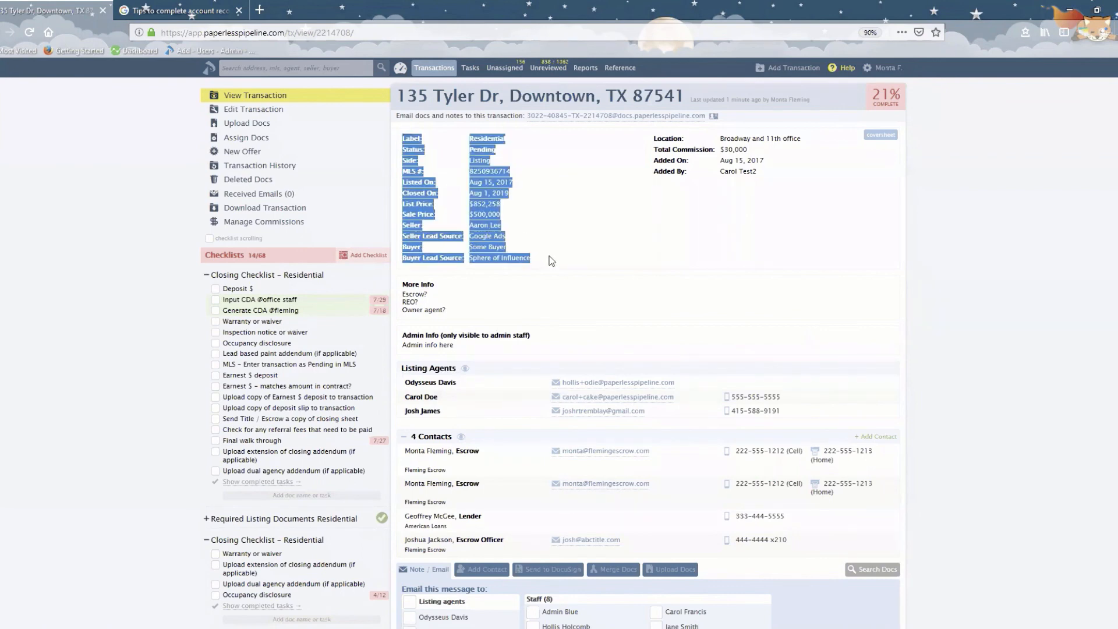
scroll(510, 487, "down", 1)
scroll(510, 486, "down", 6)
left_click(511, 490)
key("ctrl+a")
key("ctrl+c")
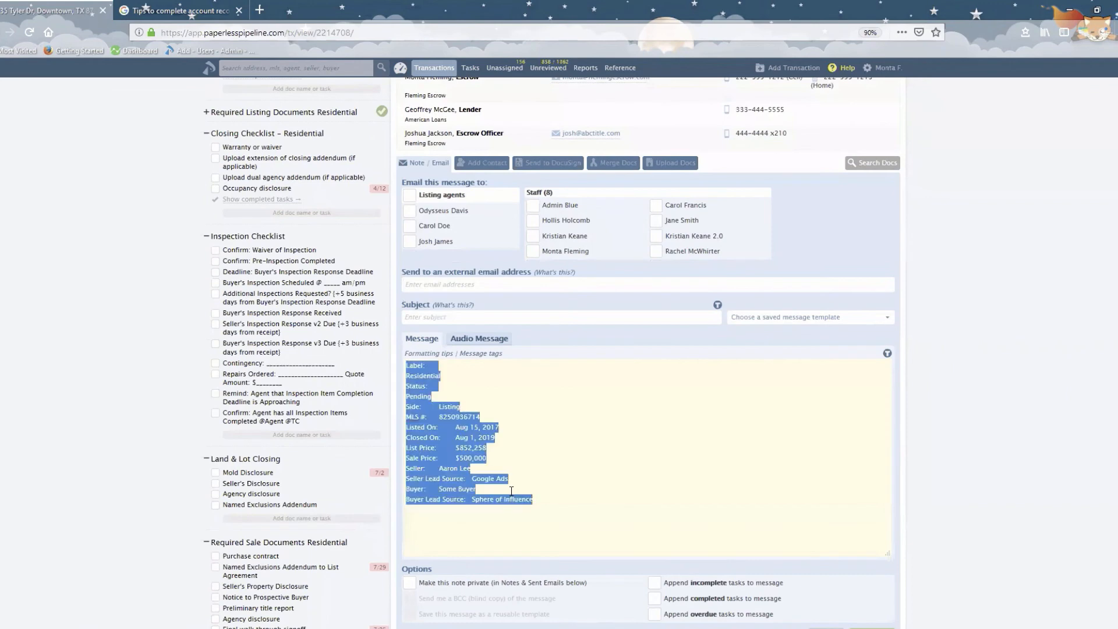
key("Delete")
key("ctrl+v")
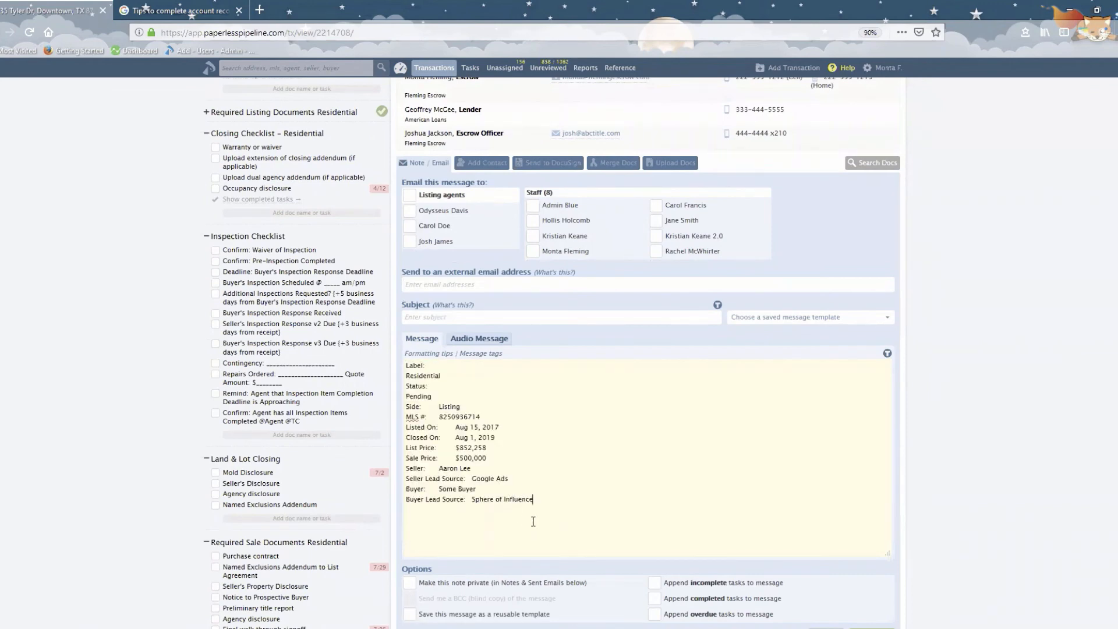
scroll(541, 525, "up", 5)
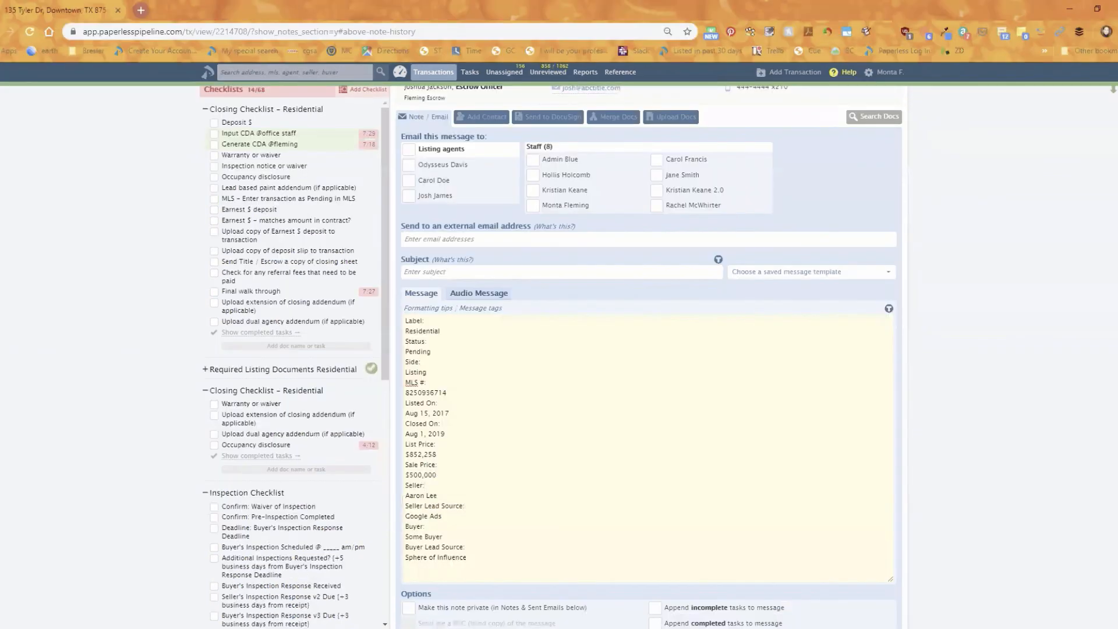
scroll(87, 224, "up", 8)
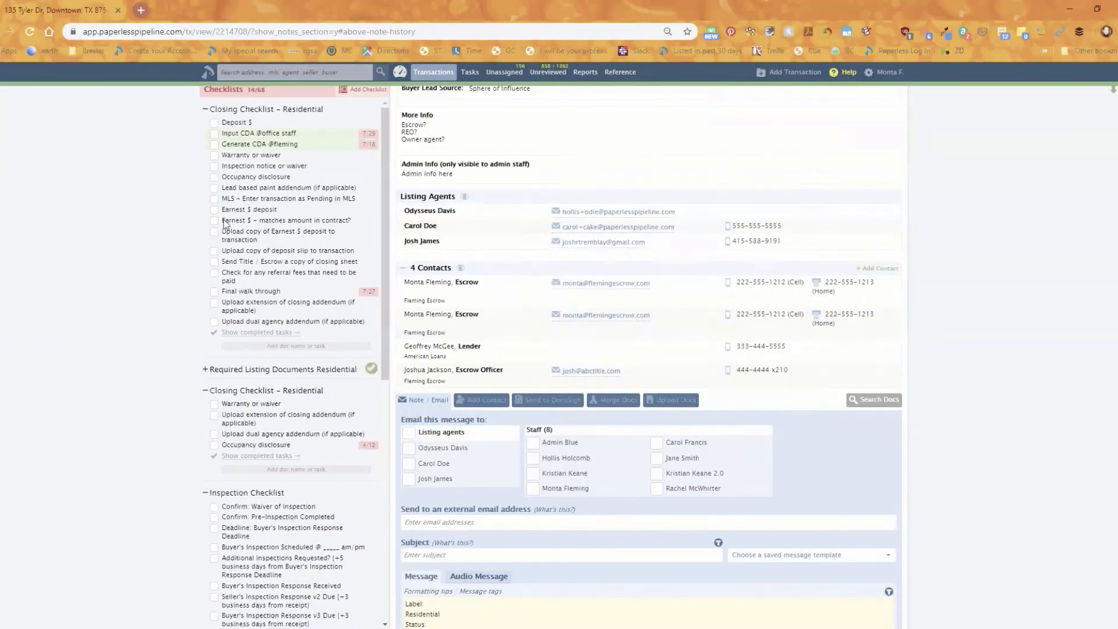